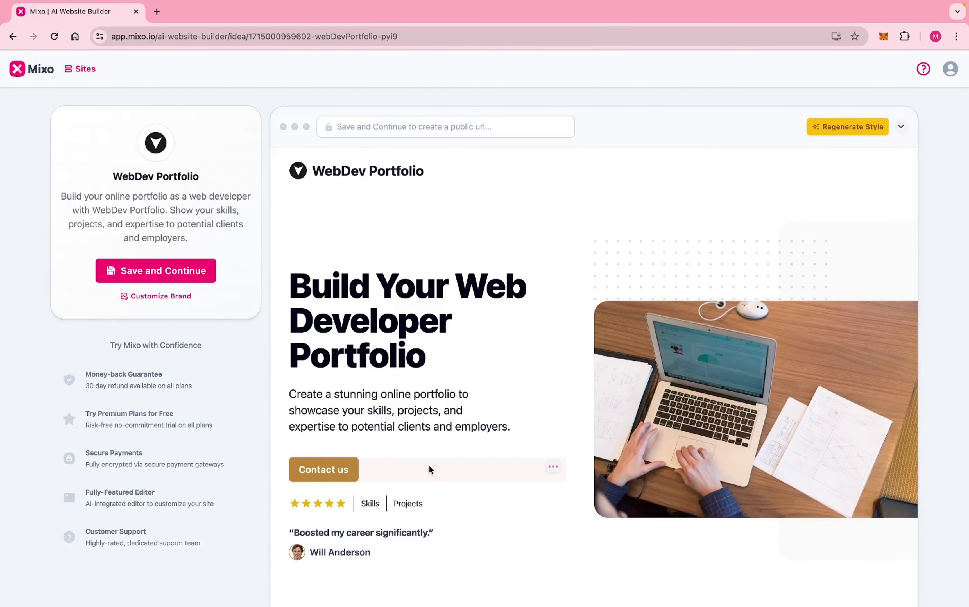
Scroll through the generated WebDev Portfolio preview and back up.
{"action": "scroll", "coordinate": [510, 366], "scroll_direction": "down", "scroll_amount": 2}
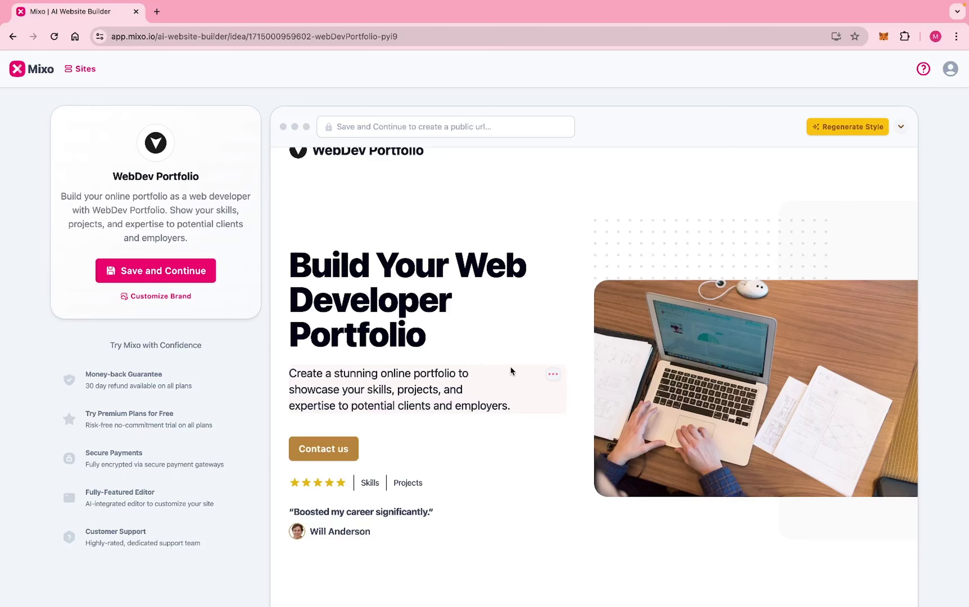
{"action": "scroll", "coordinate": [521, 333], "scroll_direction": "down", "scroll_amount": 10}
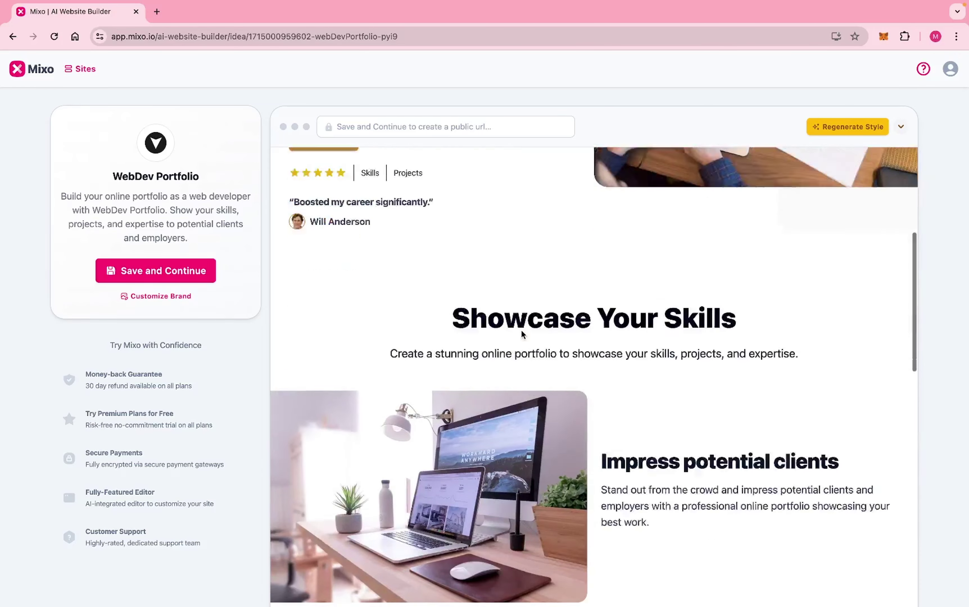
{"action": "scroll", "coordinate": [522, 335], "scroll_direction": "down", "scroll_amount": 15}
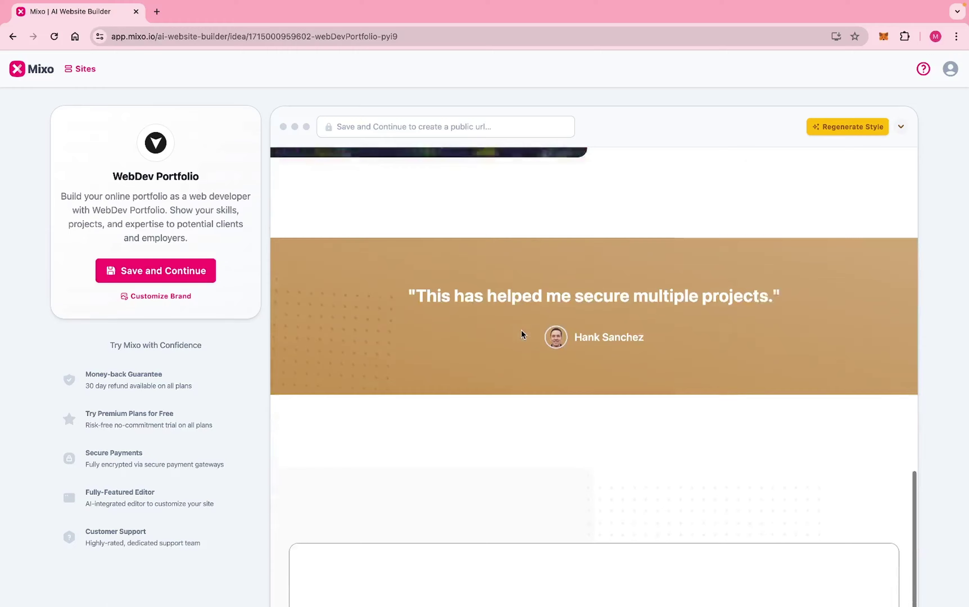
{"action": "scroll", "coordinate": [521, 335], "scroll_direction": "down", "scroll_amount": 3}
{"action": "scroll", "coordinate": [521, 335], "scroll_direction": "up", "scroll_amount": 10}
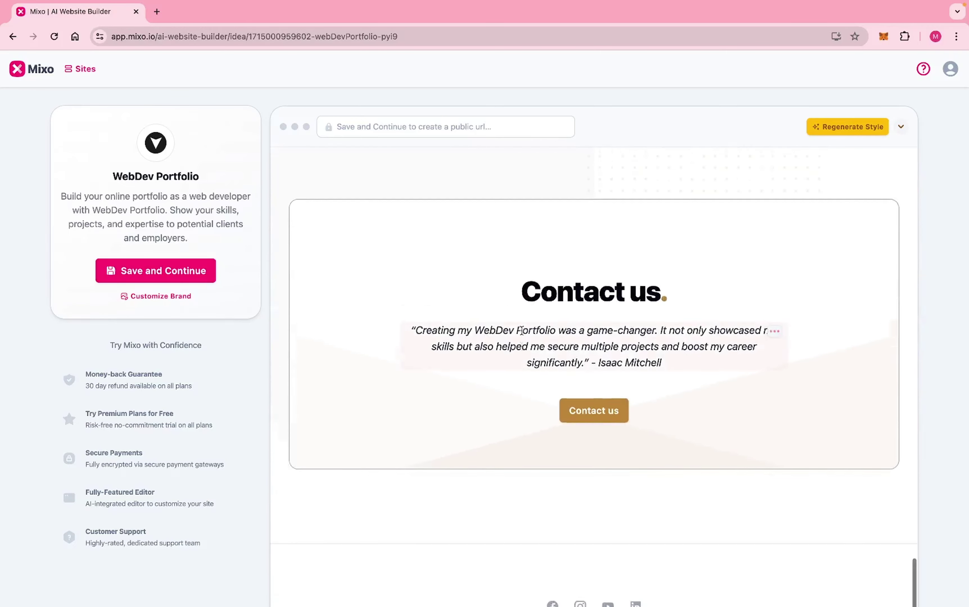
{"action": "scroll", "coordinate": [522, 331], "scroll_direction": "up", "scroll_amount": 15}
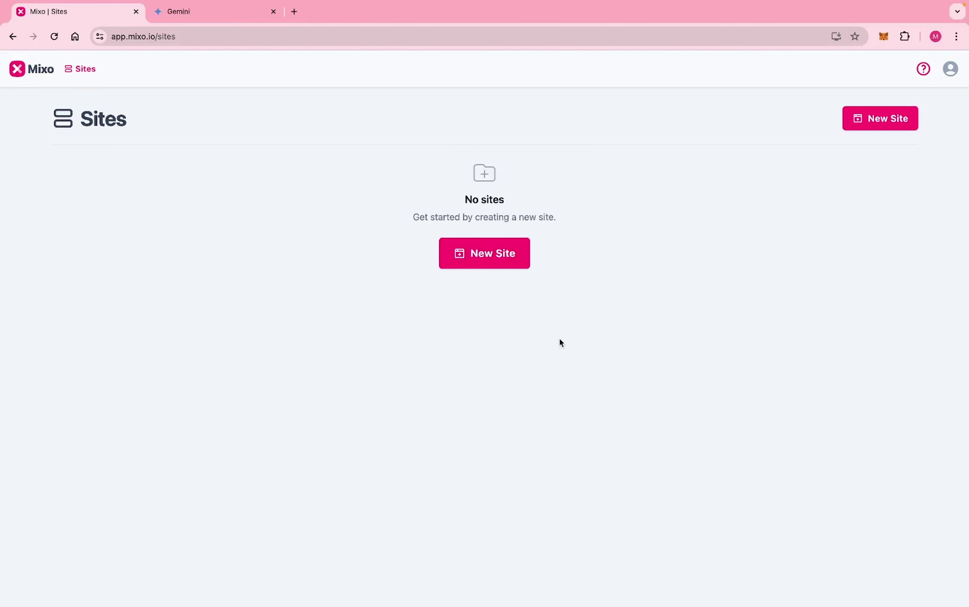
Start a new site and put the cursor in the empty startup idea box.
{"action": "left_click", "coordinate": [891, 125]}
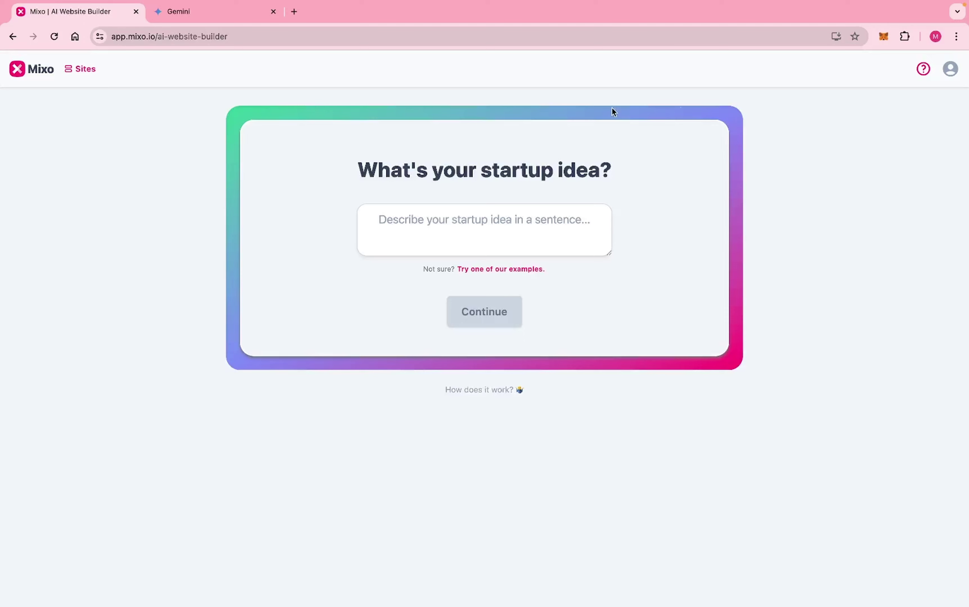
{"action": "left_click", "coordinate": [415, 220]}
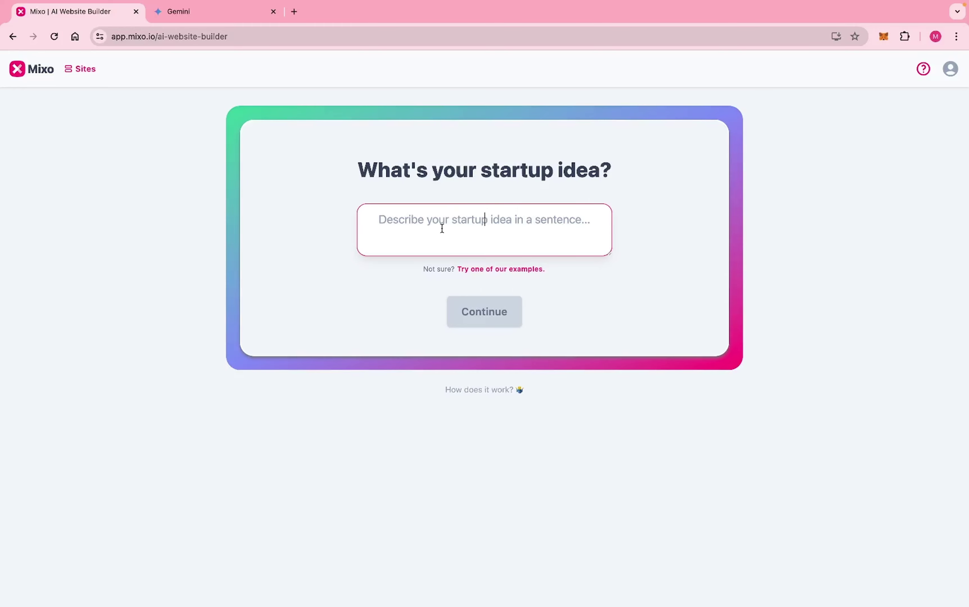
Copy the sleek software company website brief from Gemini's reply, then return to Mixo.
{"action": "left_click", "coordinate": [192, 12]}
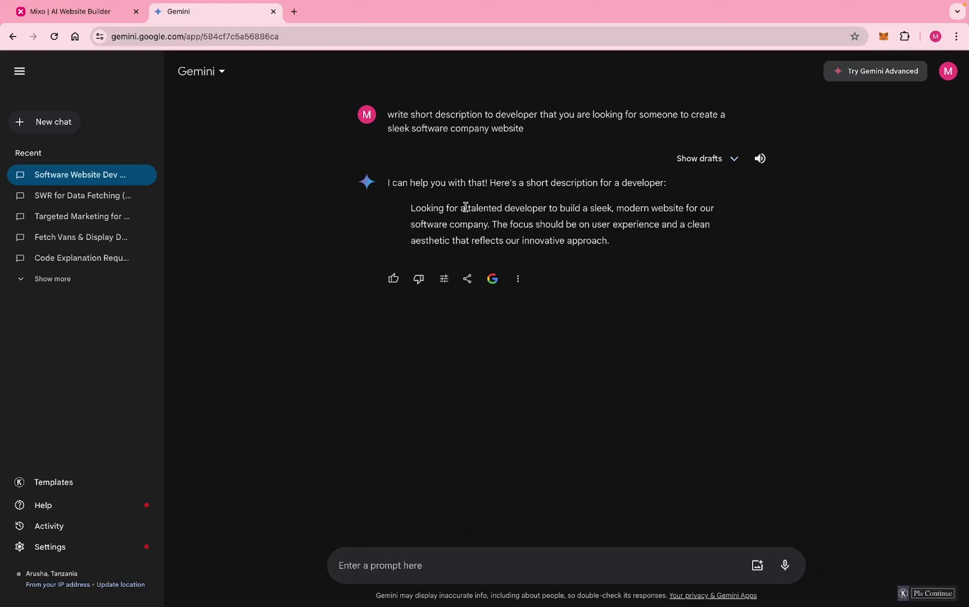
{"action": "mouse_move", "coordinate": [558, 208]}
{"action": "left_mouse_down"}
{"action": "mouse_move", "coordinate": [574, 241]}
{"action": "mouse_move", "coordinate": [610, 241]}
{"action": "left_mouse_up"}
{"action": "key", "text": "super+c"}
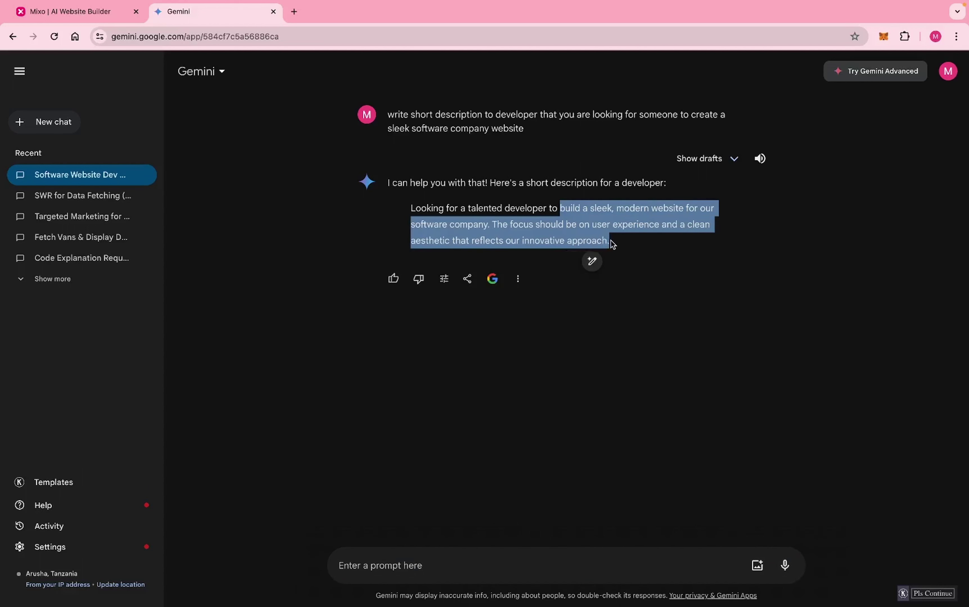
{"action": "left_click", "coordinate": [104, 13]}
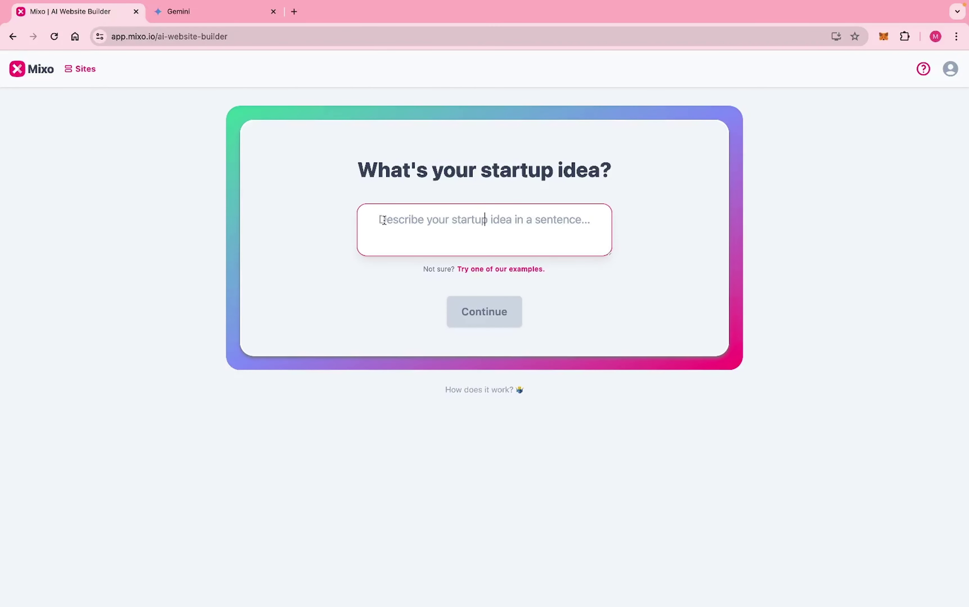
Paste the software company description, choose Get Contacted as the goal, and generate the site.
{"action": "key", "text": "super+v"}
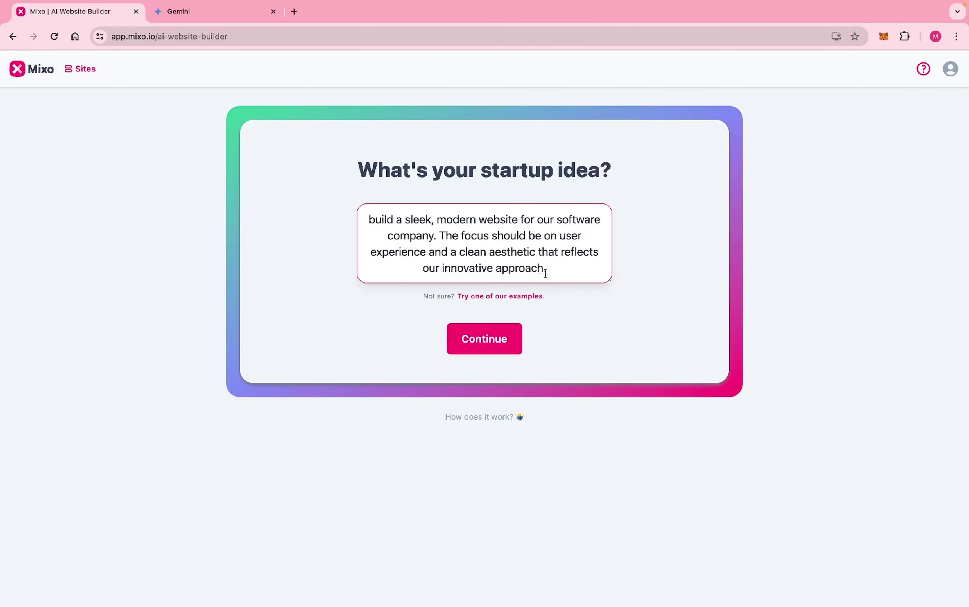
{"action": "left_click", "coordinate": [498, 346]}
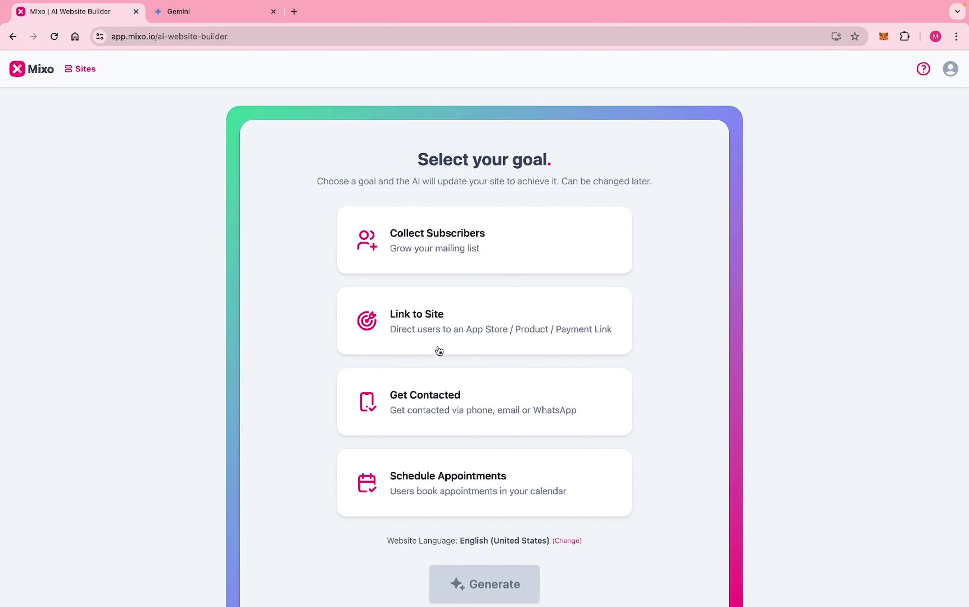
{"action": "left_click", "coordinate": [438, 398]}
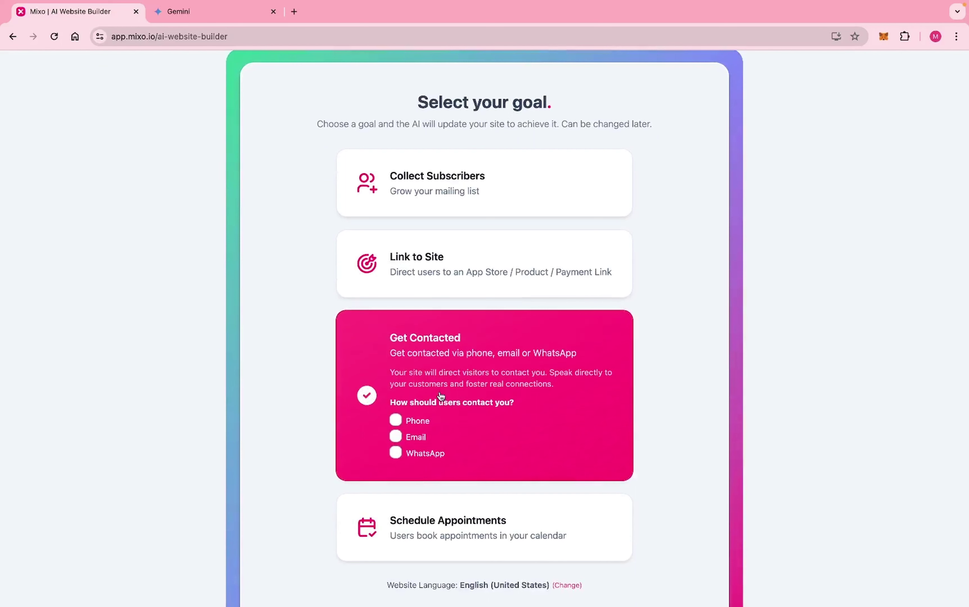
{"action": "scroll", "coordinate": [440, 396], "scroll_direction": "down", "scroll_amount": 2}
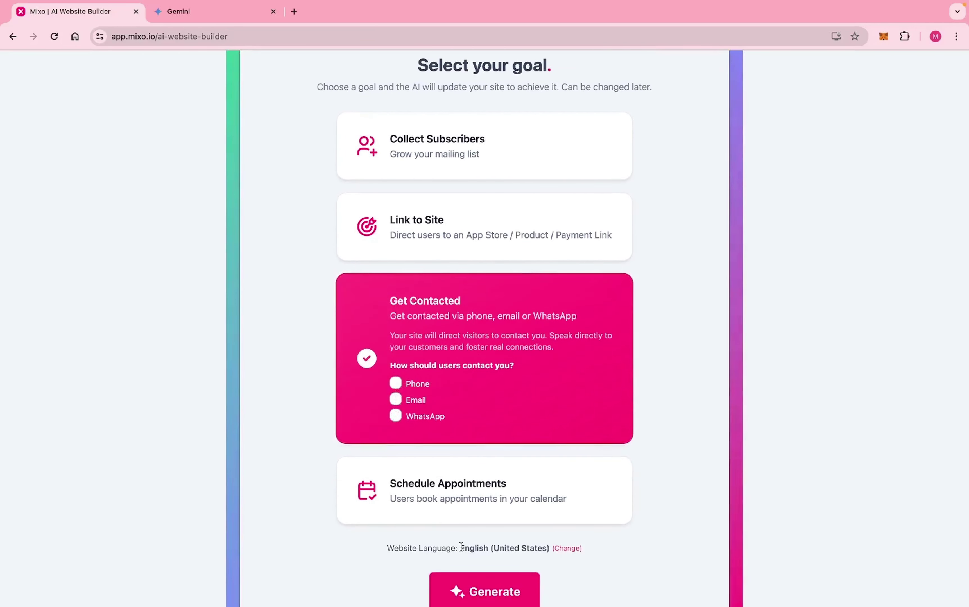
{"action": "left_click", "coordinate": [462, 591]}
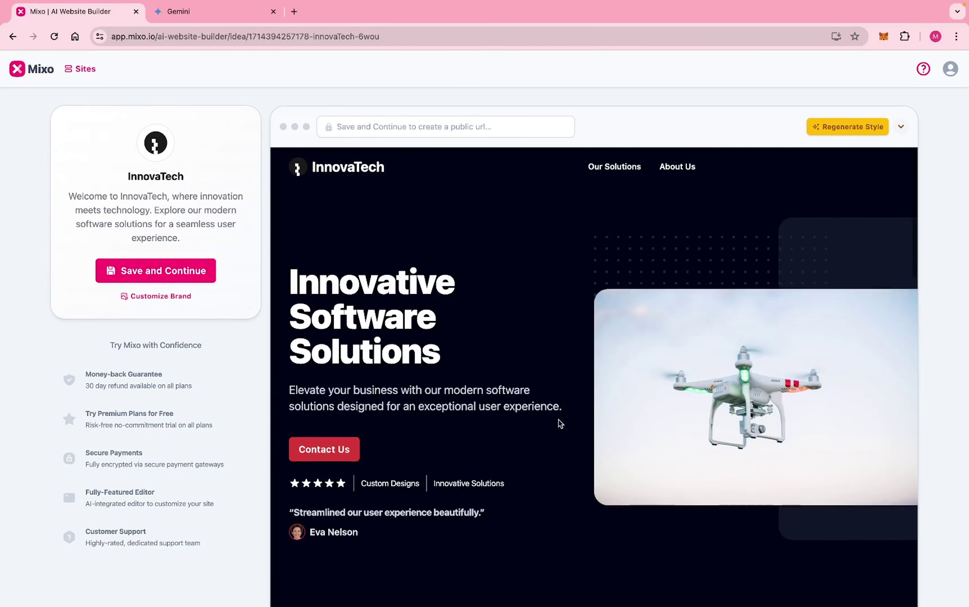
Scroll the InnovaTech preview from the hero down to the footer and back to the top.
{"action": "scroll", "coordinate": [559, 422], "scroll_direction": "down", "scroll_amount": 1}
{"action": "scroll", "coordinate": [560, 422], "scroll_direction": "down", "scroll_amount": 1}
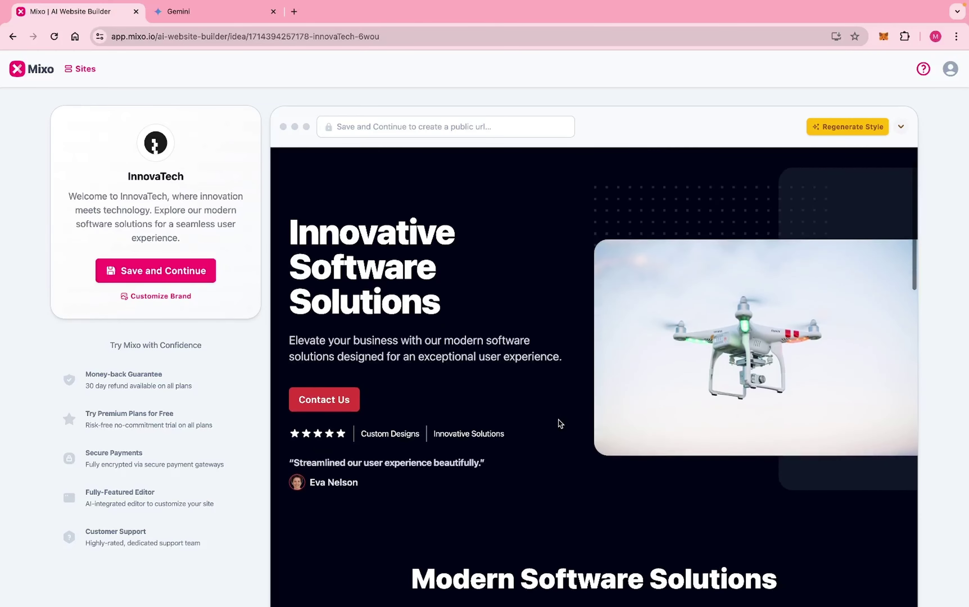
{"action": "scroll", "coordinate": [555, 524], "scroll_direction": "down", "scroll_amount": 10}
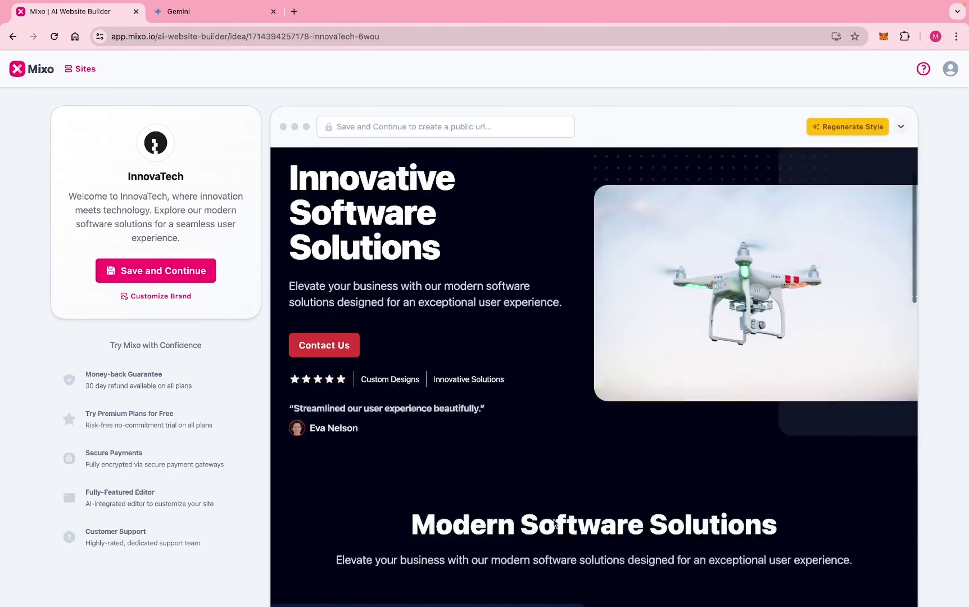
{"action": "scroll", "coordinate": [555, 524], "scroll_direction": "down", "scroll_amount": 10}
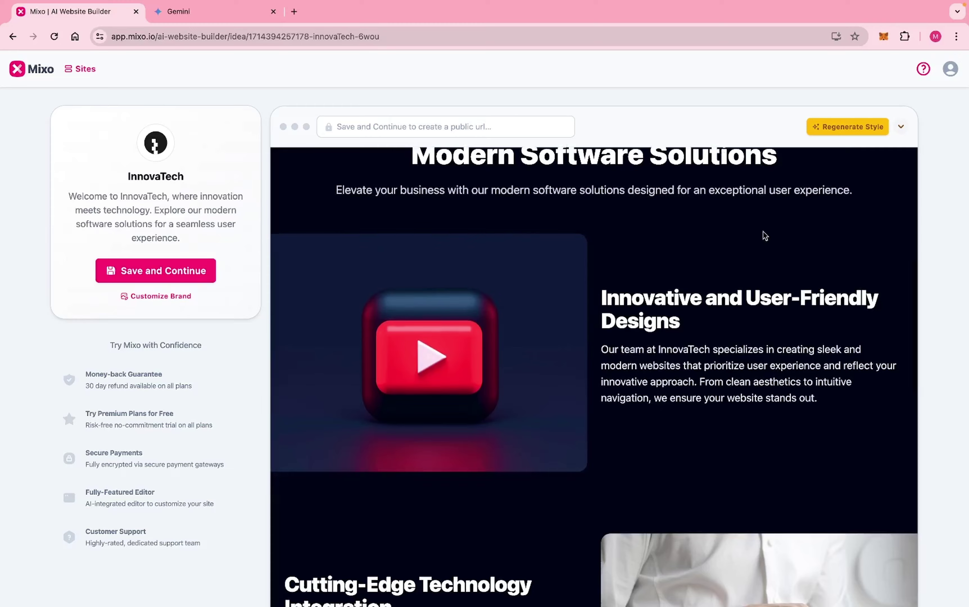
{"action": "scroll", "coordinate": [560, 469], "scroll_direction": "down", "scroll_amount": 20}
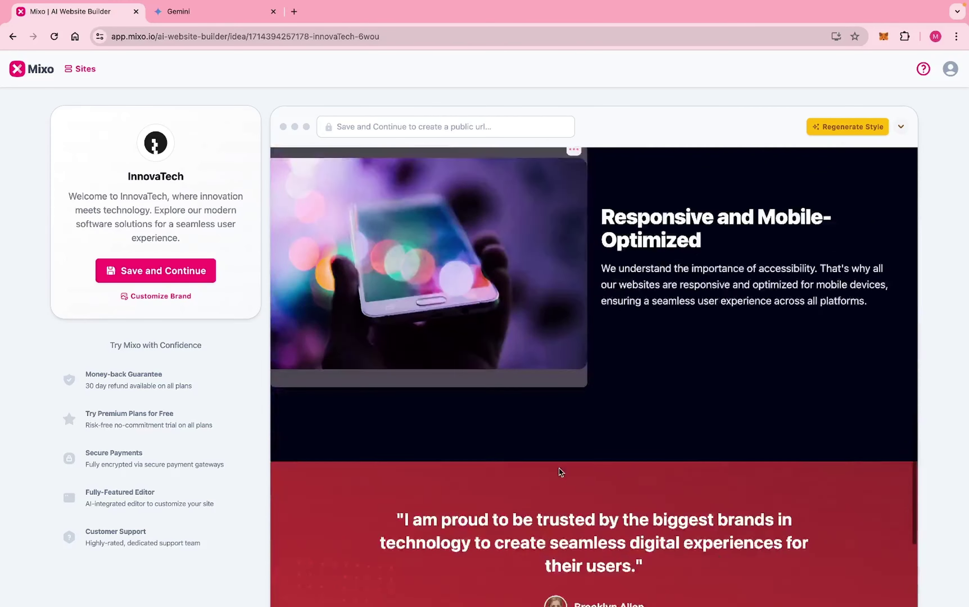
{"action": "scroll", "coordinate": [559, 468], "scroll_direction": "down", "scroll_amount": 5}
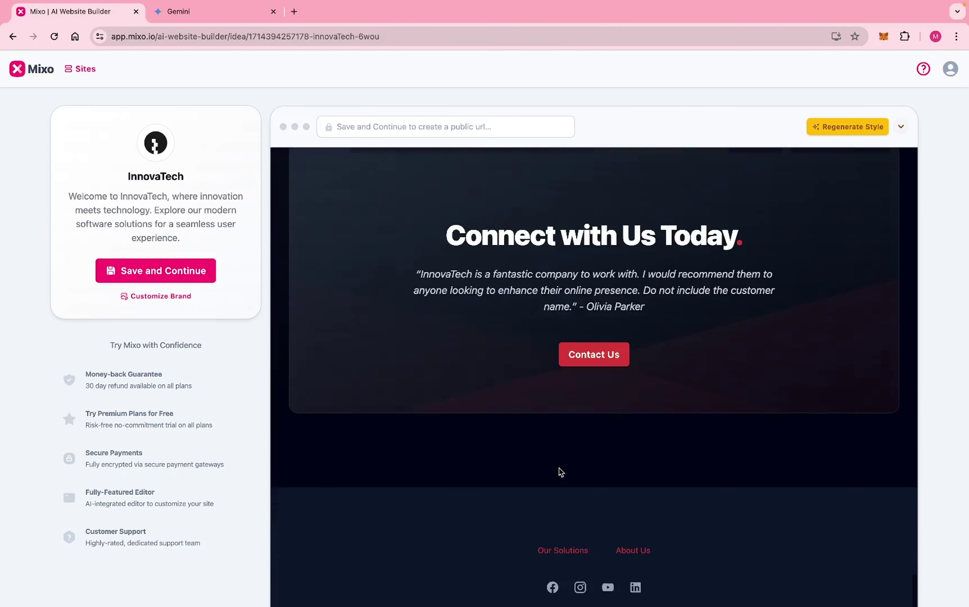
{"action": "scroll", "coordinate": [559, 468], "scroll_direction": "up", "scroll_amount": 10}
{"action": "scroll", "coordinate": [559, 469], "scroll_direction": "down", "scroll_amount": 5}
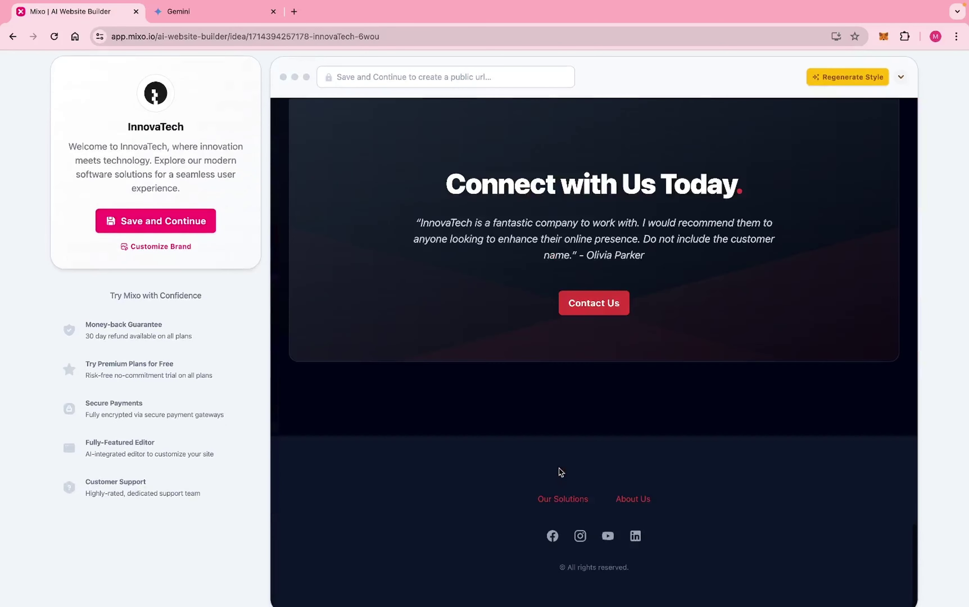
{"action": "scroll", "coordinate": [597, 345], "scroll_direction": "up", "scroll_amount": 15}
{"action": "scroll", "coordinate": [598, 345], "scroll_direction": "up", "scroll_amount": 10}
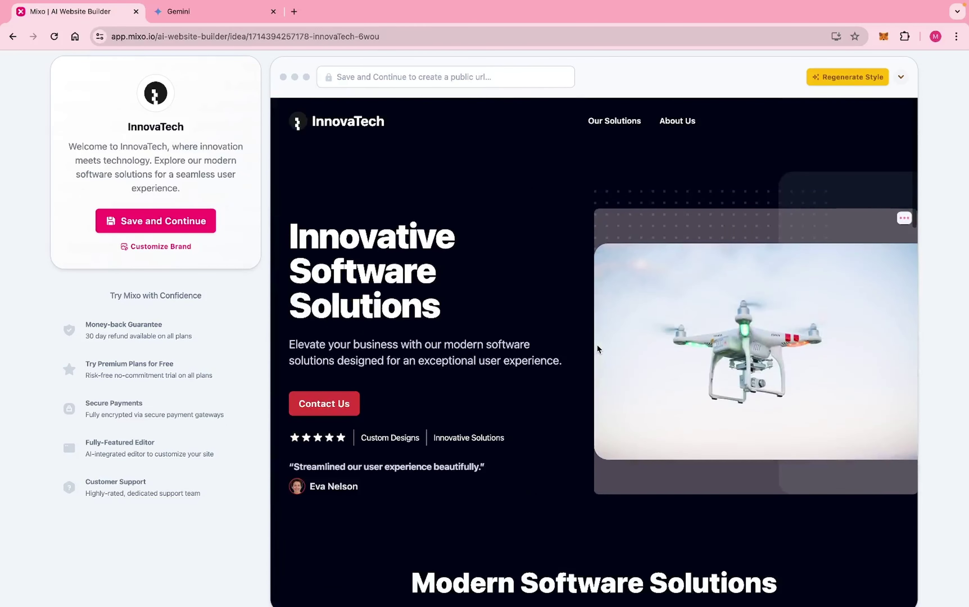
Regenerate InnovaTech's style twice, ending with a bold centered headline on a light background.
{"action": "left_click", "coordinate": [841, 79]}
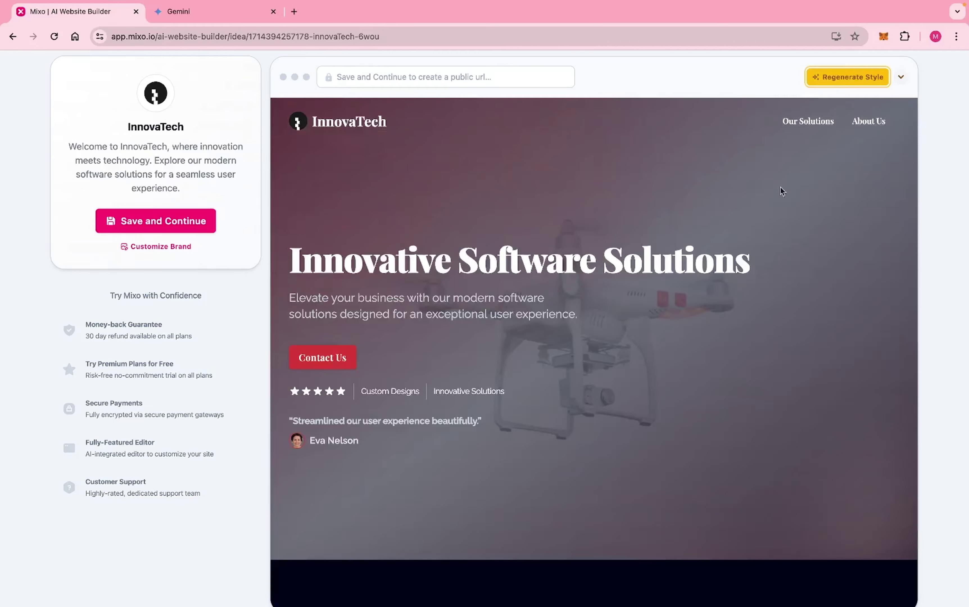
{"action": "scroll", "coordinate": [732, 302], "scroll_direction": "down", "scroll_amount": 12}
{"action": "scroll", "coordinate": [732, 301], "scroll_direction": "up", "scroll_amount": 12}
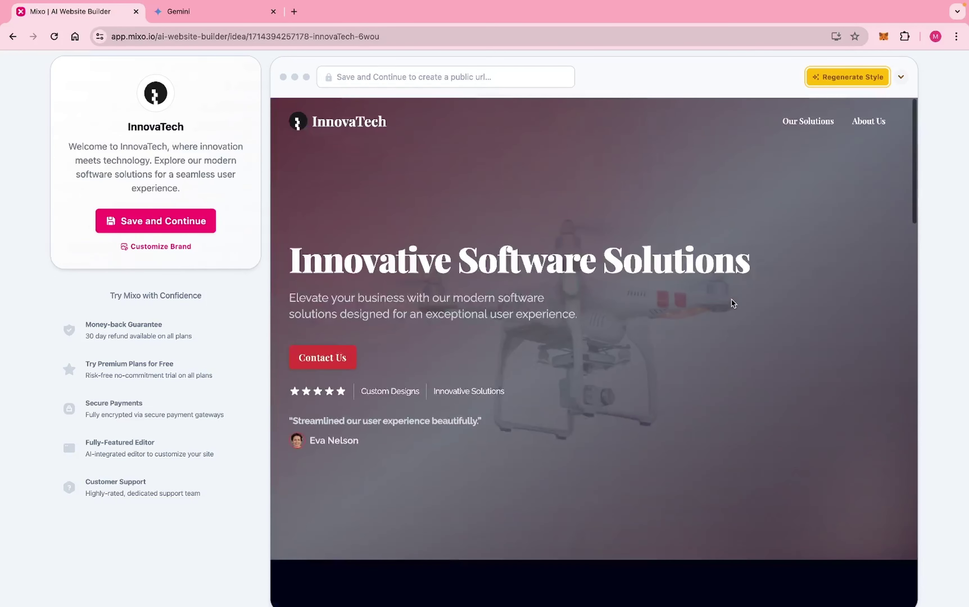
{"action": "left_click", "coordinate": [827, 78]}
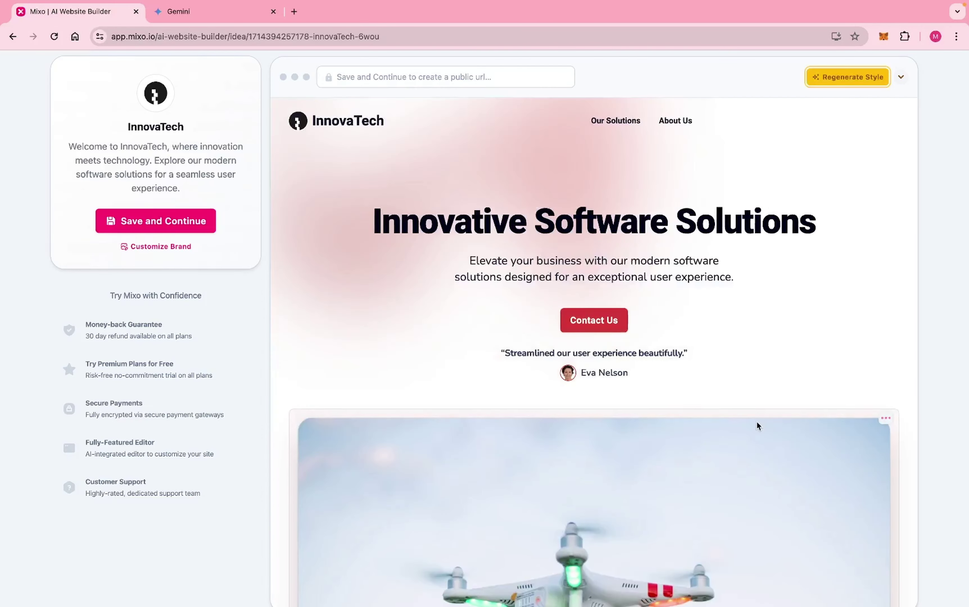
{"action": "scroll", "coordinate": [756, 422], "scroll_direction": "down", "scroll_amount": 15}
{"action": "scroll", "coordinate": [757, 422], "scroll_direction": "down", "scroll_amount": 10}
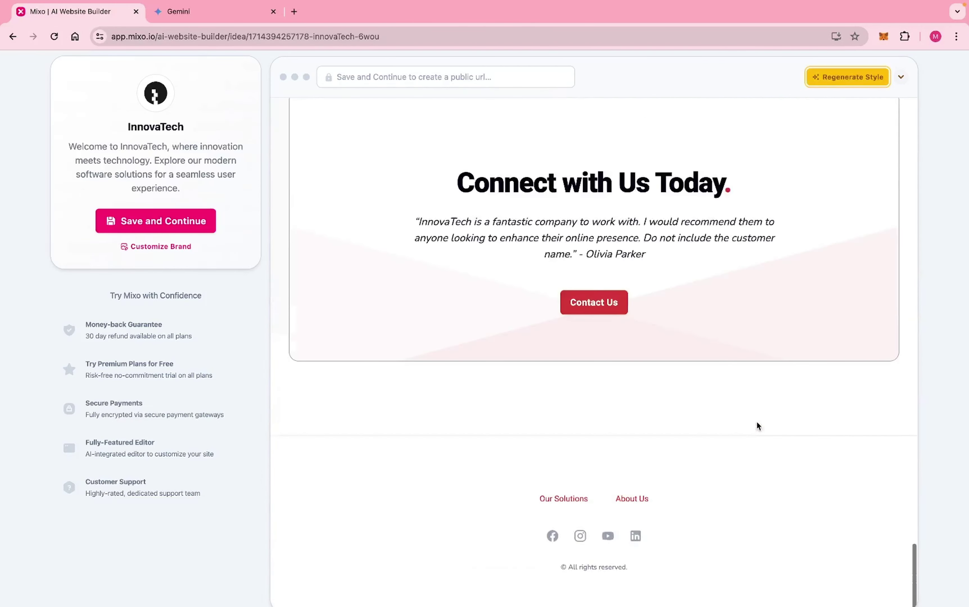
{"action": "scroll", "coordinate": [757, 421], "scroll_direction": "up", "scroll_amount": 15}
Expand Customize Brand to show InnovaTech's site name, logo and red primary and secondary colours.
{"action": "scroll", "coordinate": [756, 421], "scroll_direction": "up", "scroll_amount": 2}
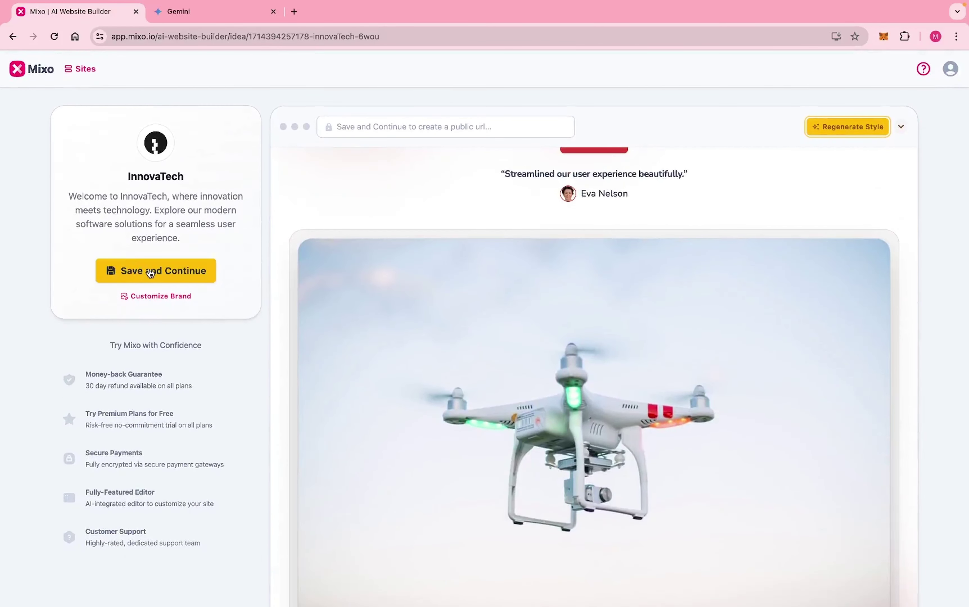
{"action": "left_click", "coordinate": [170, 299]}
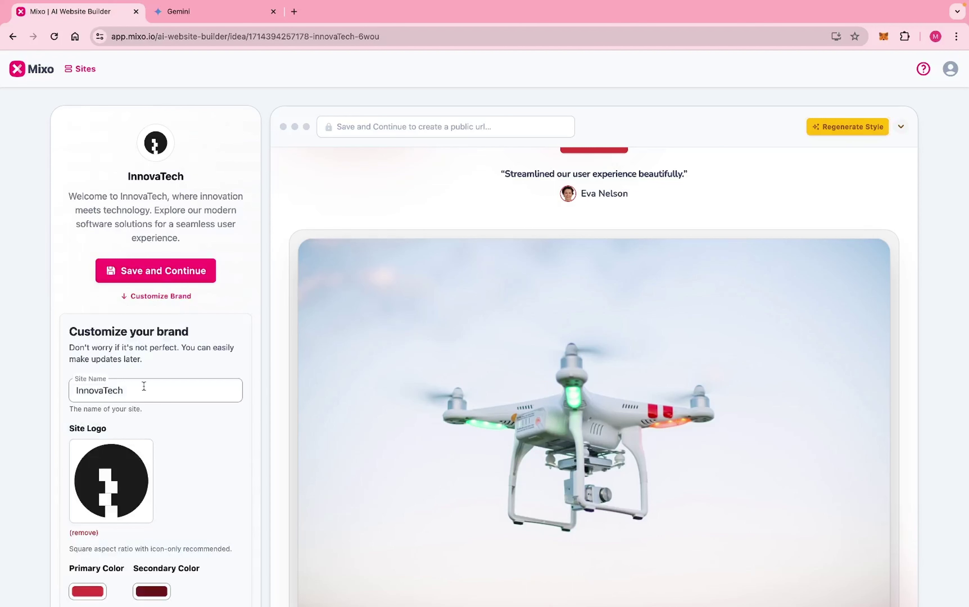
{"action": "scroll", "coordinate": [169, 423], "scroll_direction": "down", "scroll_amount": 1}
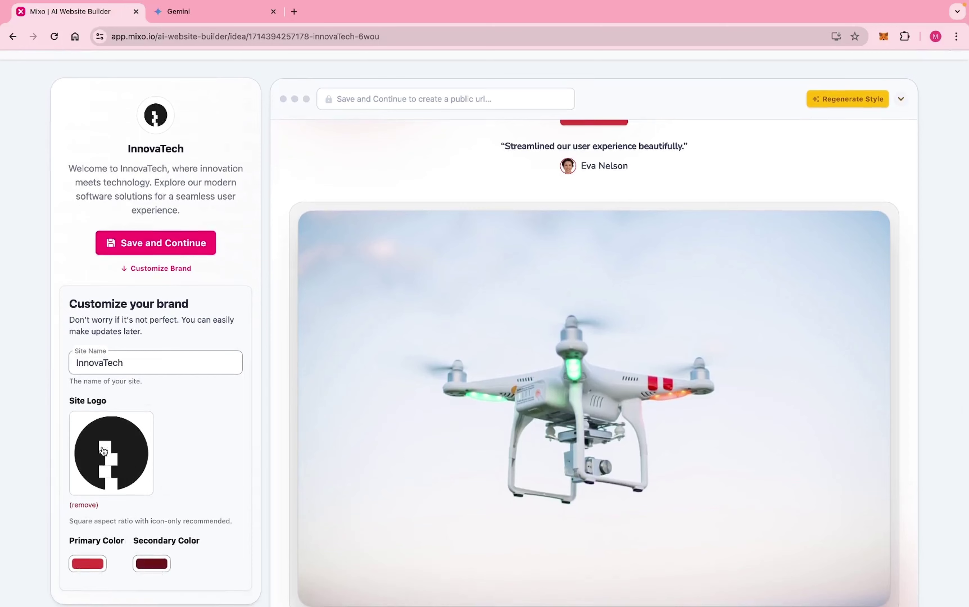
{"action": "scroll", "coordinate": [115, 380], "scroll_direction": "up", "scroll_amount": 1}
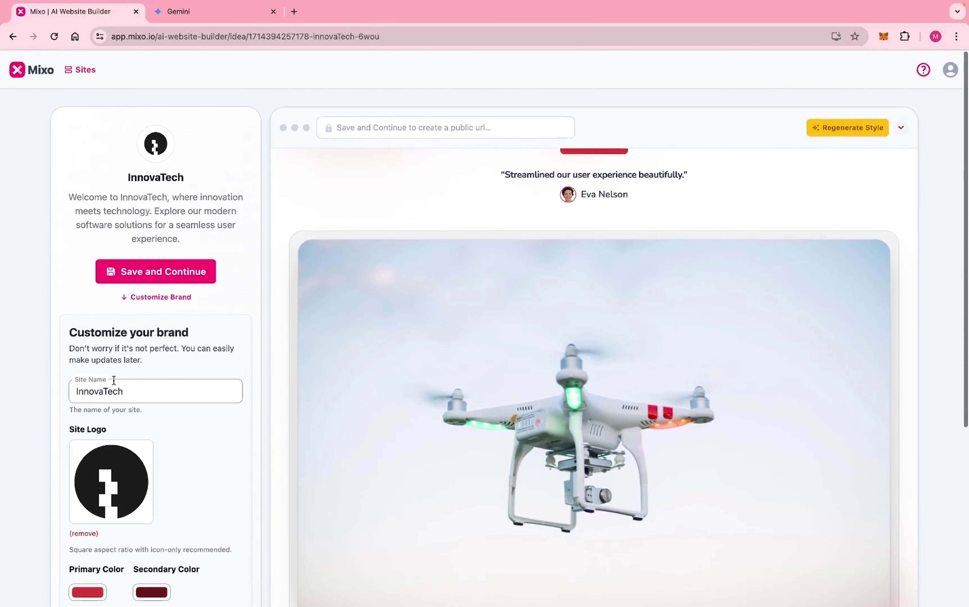
Save InnovaTech to the account and review the Basic, Growth and Premium plans ($9, $19, $39).
{"action": "left_click", "coordinate": [151, 277]}
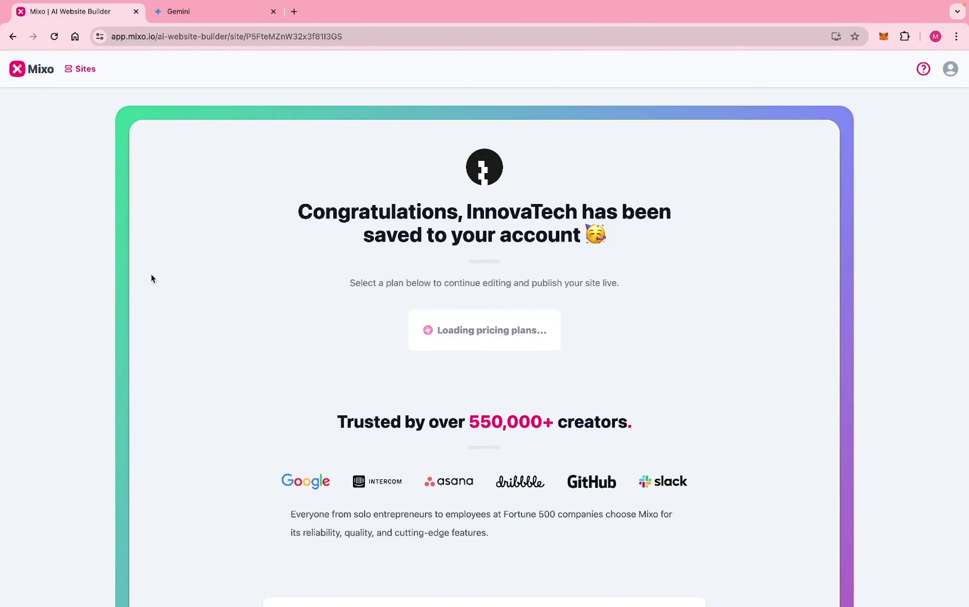
{"action": "scroll", "coordinate": [334, 355], "scroll_direction": "down", "scroll_amount": 2}
{"action": "scroll", "coordinate": [333, 355], "scroll_direction": "down", "scroll_amount": 3}
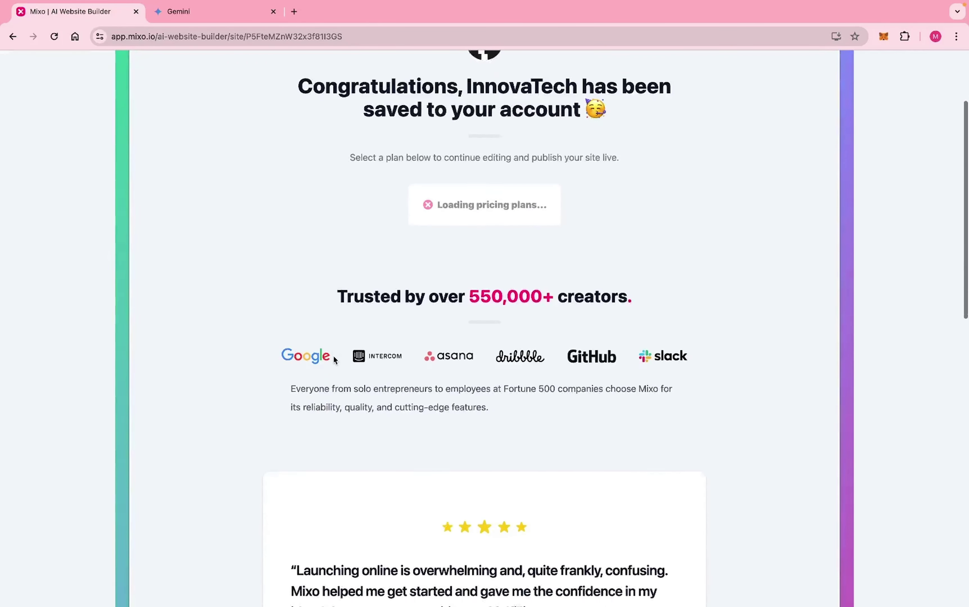
{"action": "scroll", "coordinate": [333, 356], "scroll_direction": "down", "scroll_amount": 15}
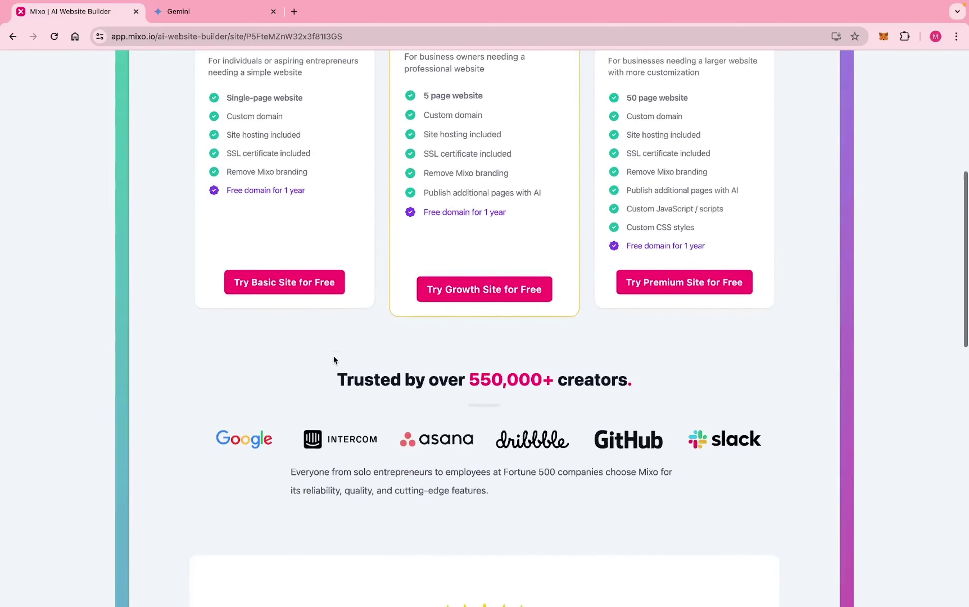
{"action": "scroll", "coordinate": [334, 355], "scroll_direction": "up", "scroll_amount": 20}
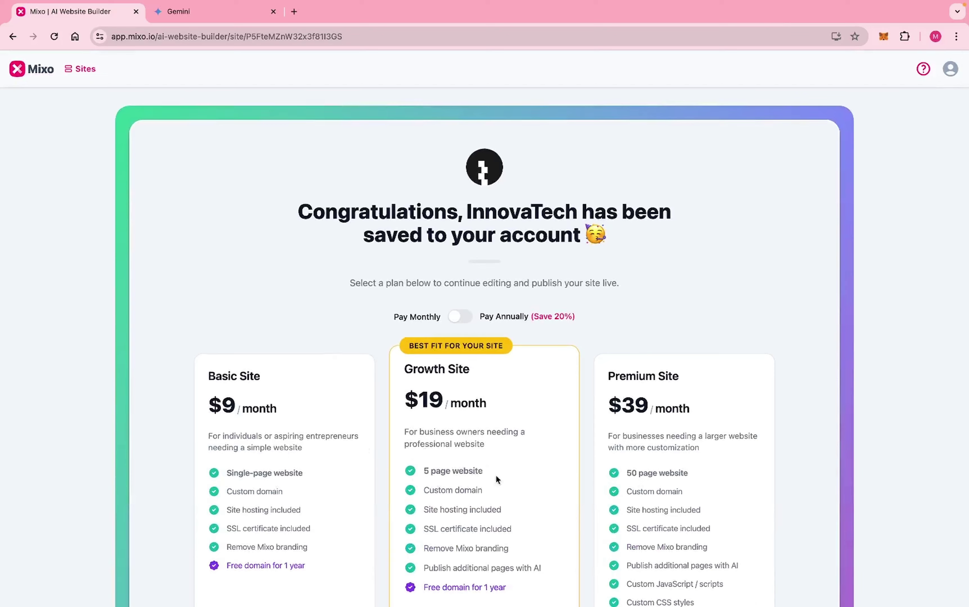
{"action": "scroll", "coordinate": [645, 521], "scroll_direction": "down", "scroll_amount": 3}
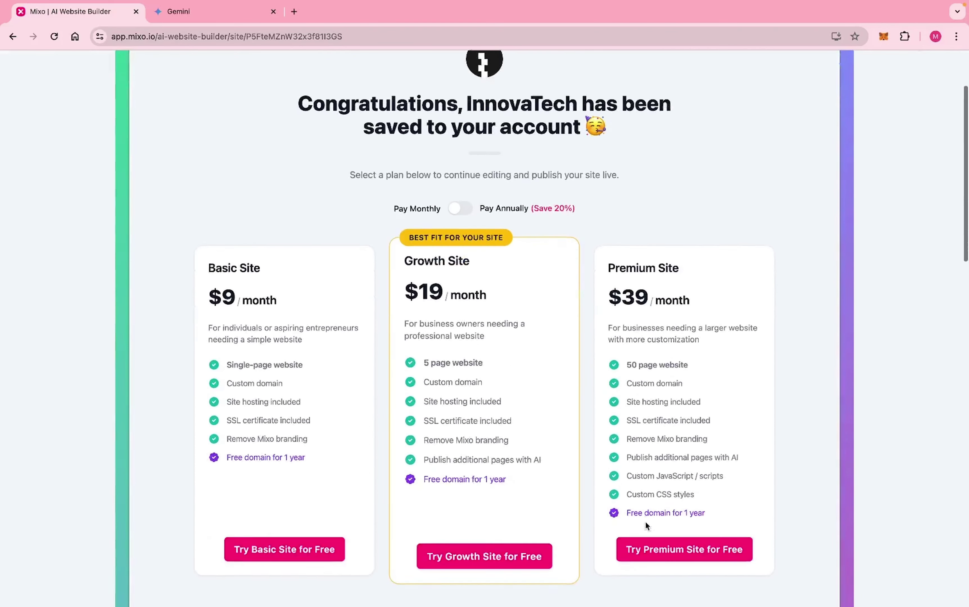
{"action": "scroll", "coordinate": [646, 521], "scroll_direction": "up", "scroll_amount": 3}
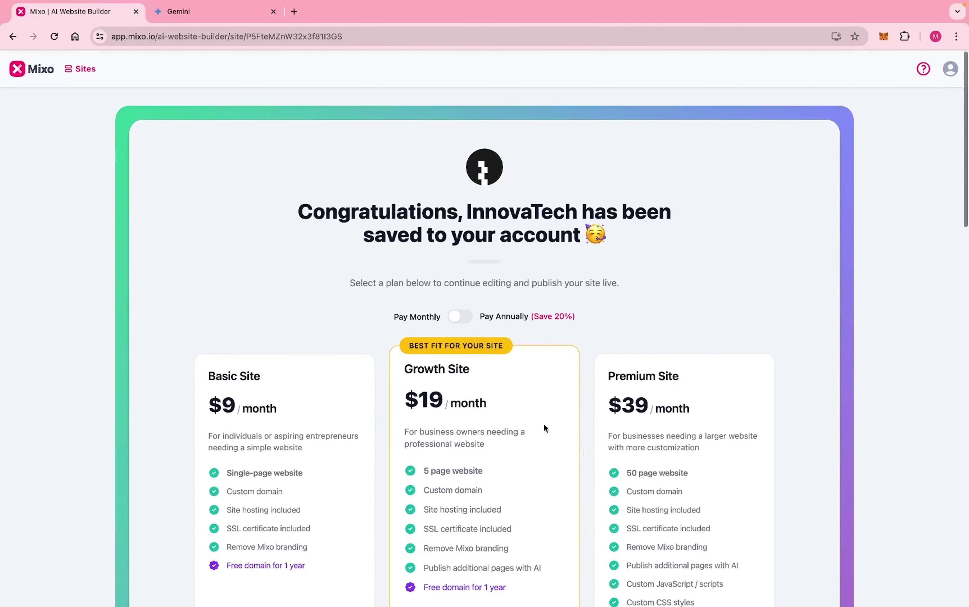
Open InnovaTech from the Sites list in the site editor.
{"action": "left_click", "coordinate": [86, 69]}
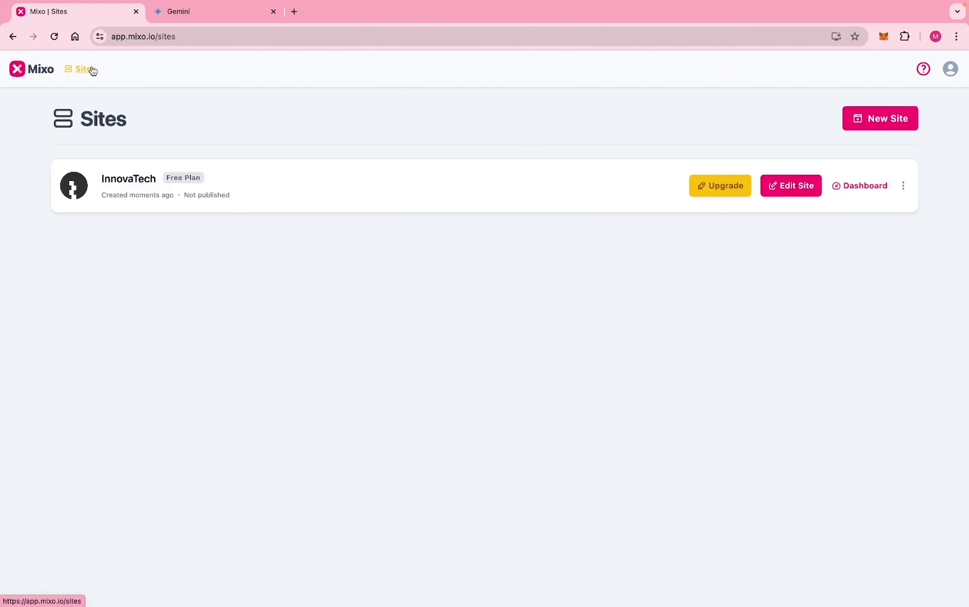
{"action": "left_click", "coordinate": [793, 193]}
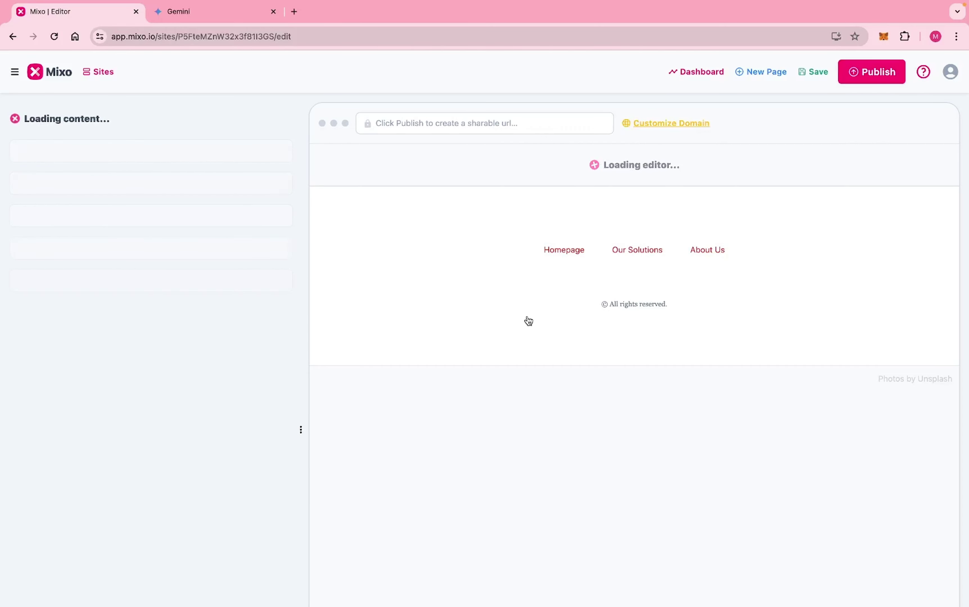
Open the Edit Content panel for the homepage hero section from its options menu.
{"action": "scroll", "coordinate": [528, 320], "scroll_direction": "down", "scroll_amount": 1}
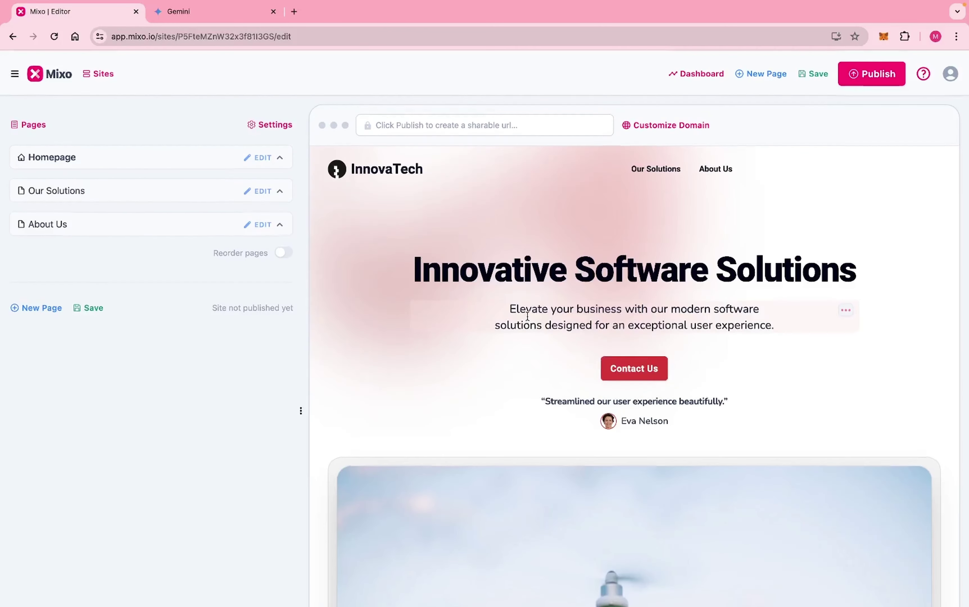
{"action": "scroll", "coordinate": [526, 315], "scroll_direction": "down", "scroll_amount": 2}
{"action": "scroll", "coordinate": [543, 307], "scroll_direction": "up", "scroll_amount": 2}
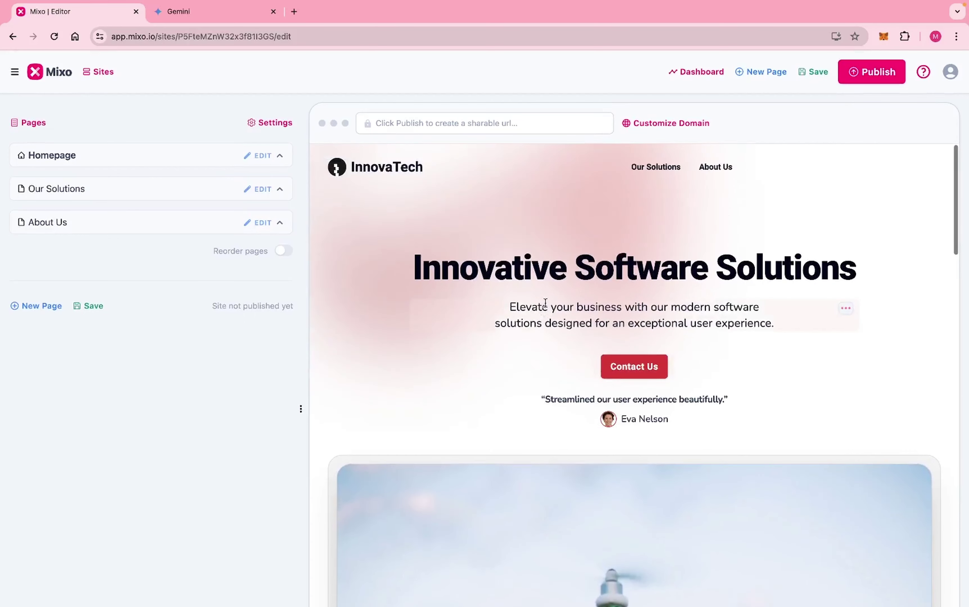
{"action": "left_click", "coordinate": [927, 263]}
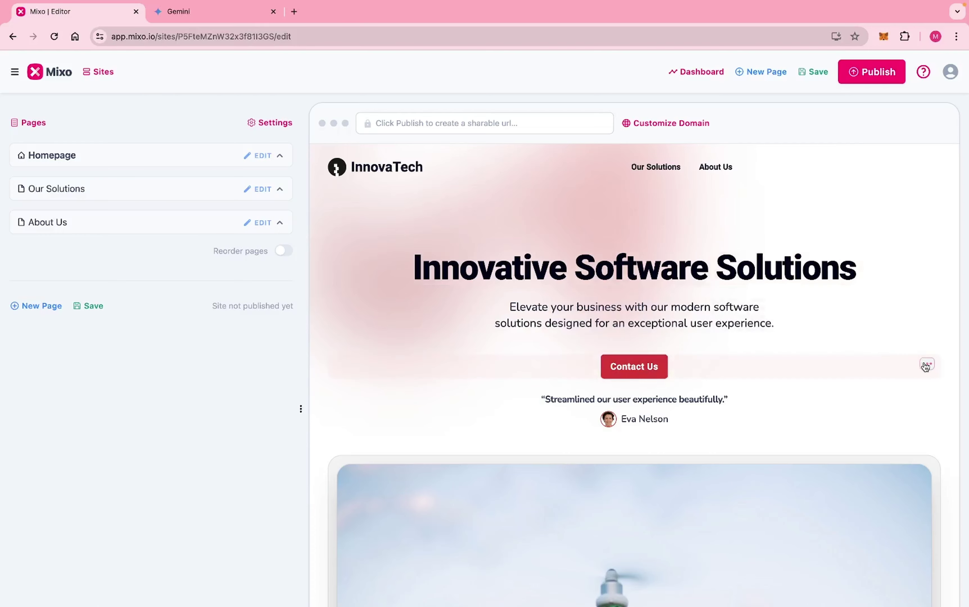
{"action": "left_click", "coordinate": [927, 363]}
{"action": "left_click", "coordinate": [922, 386]}
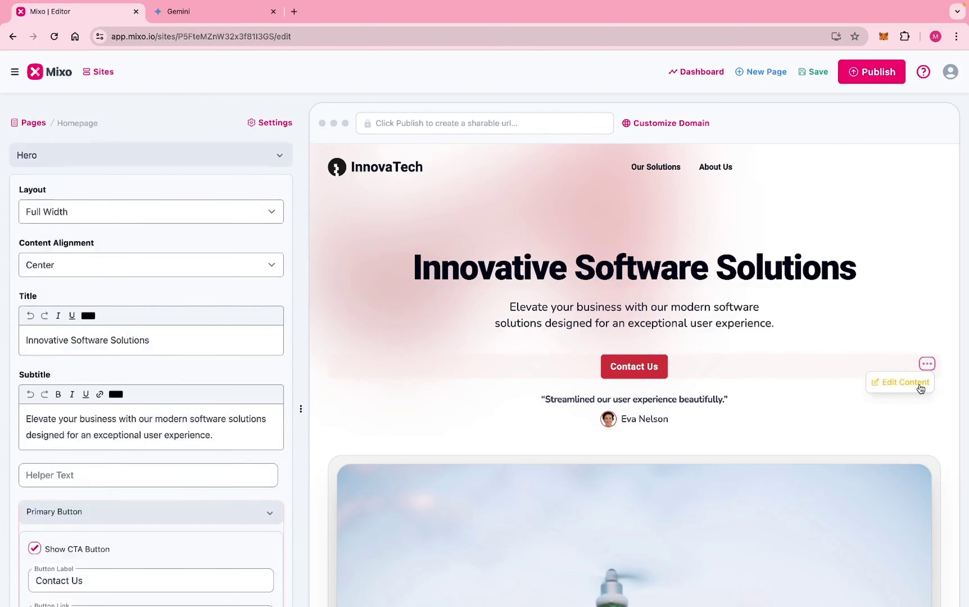
Review the hero's title, subtitle and button fields, then switch to the About Us page.
{"action": "scroll", "coordinate": [526, 316], "scroll_direction": "down", "scroll_amount": 3}
{"action": "scroll", "coordinate": [225, 271], "scroll_direction": "down", "scroll_amount": 3}
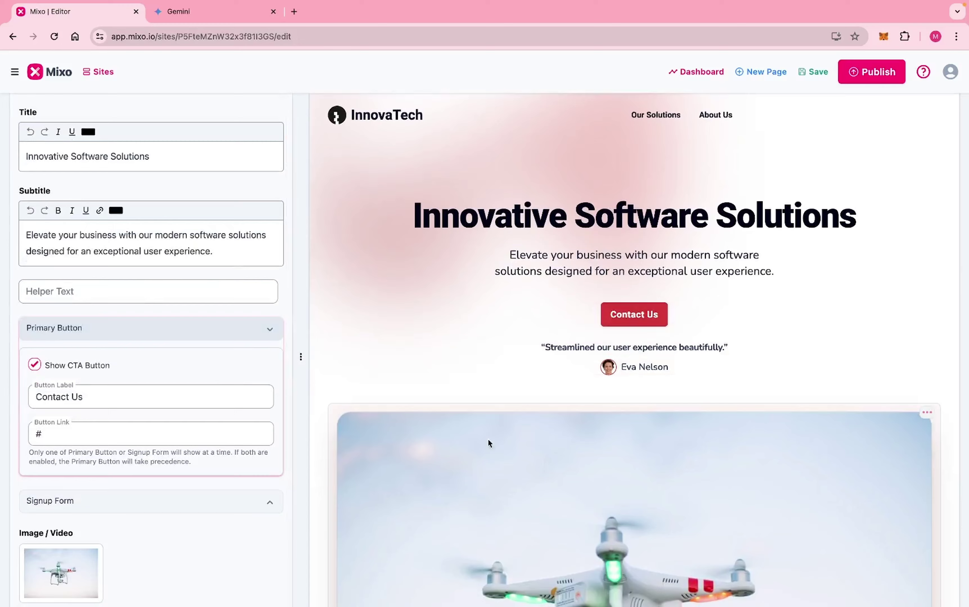
{"action": "scroll", "coordinate": [490, 444], "scroll_direction": "down", "scroll_amount": 1}
{"action": "scroll", "coordinate": [525, 444], "scroll_direction": "up", "scroll_amount": 1}
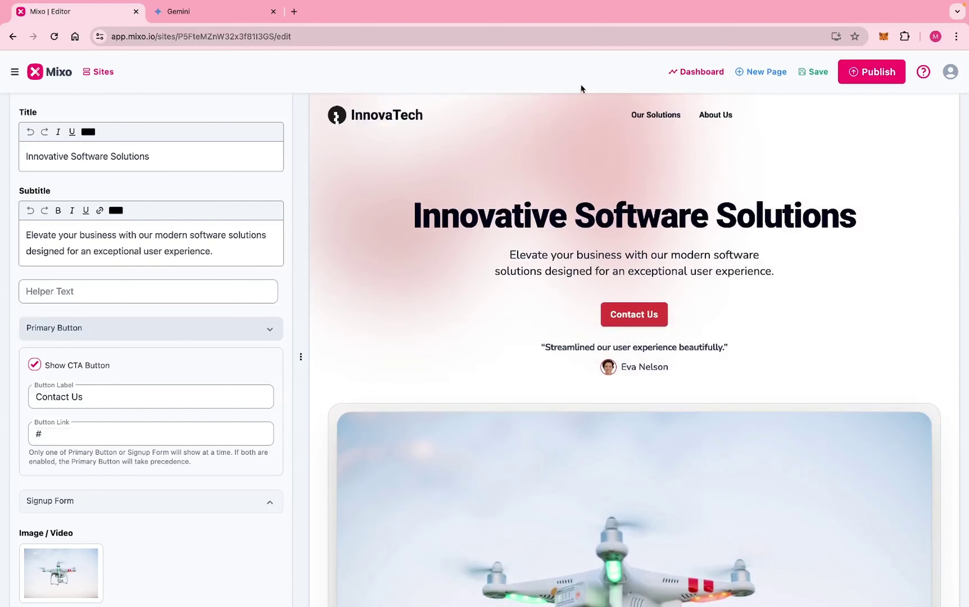
{"action": "left_click", "coordinate": [724, 120]}
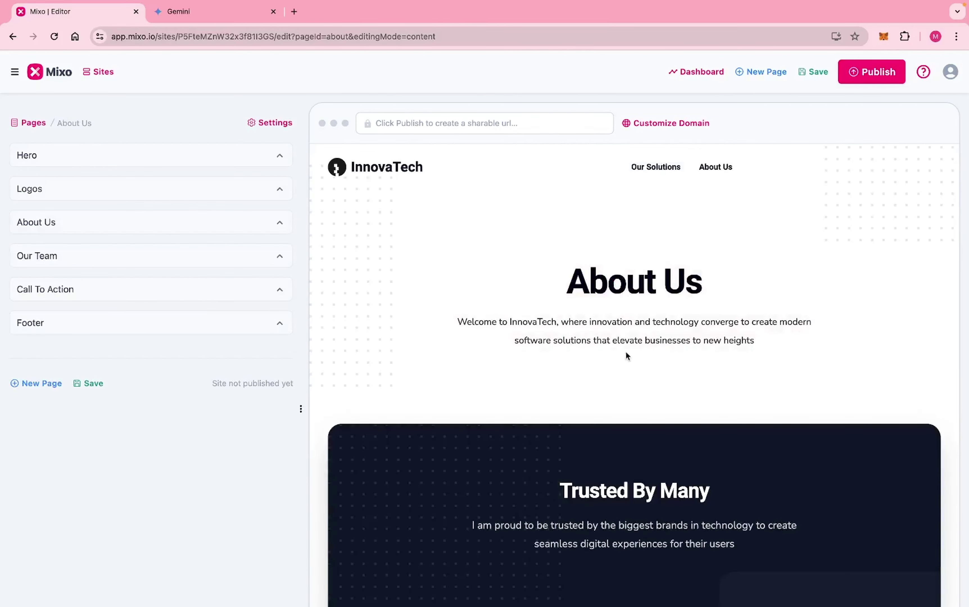
Scroll the About Us preview past the heading, Trusted By Many and Our Beliefs, then back to top.
{"action": "scroll", "coordinate": [626, 356], "scroll_direction": "down", "scroll_amount": 3}
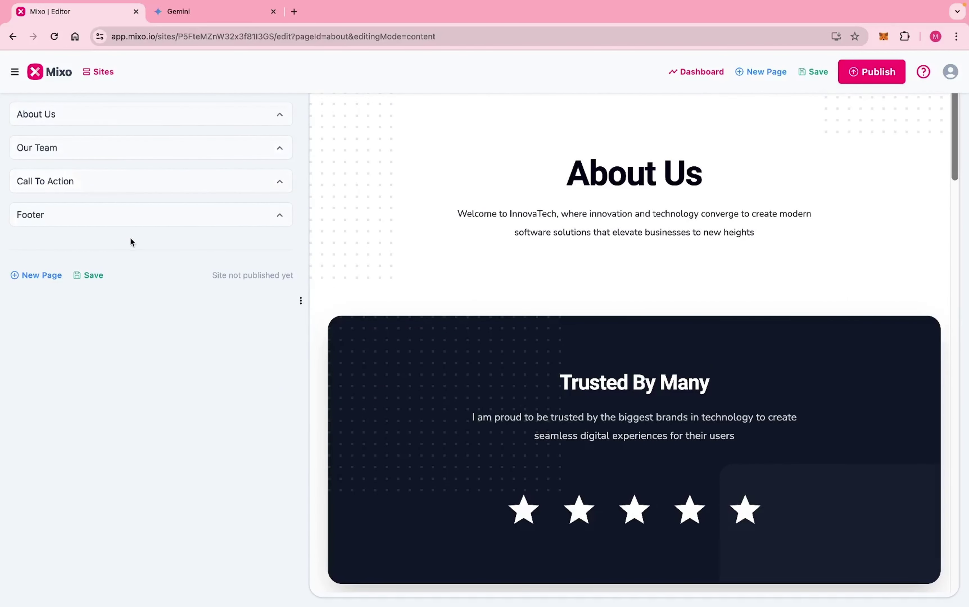
{"action": "scroll", "coordinate": [561, 350], "scroll_direction": "down", "scroll_amount": 15}
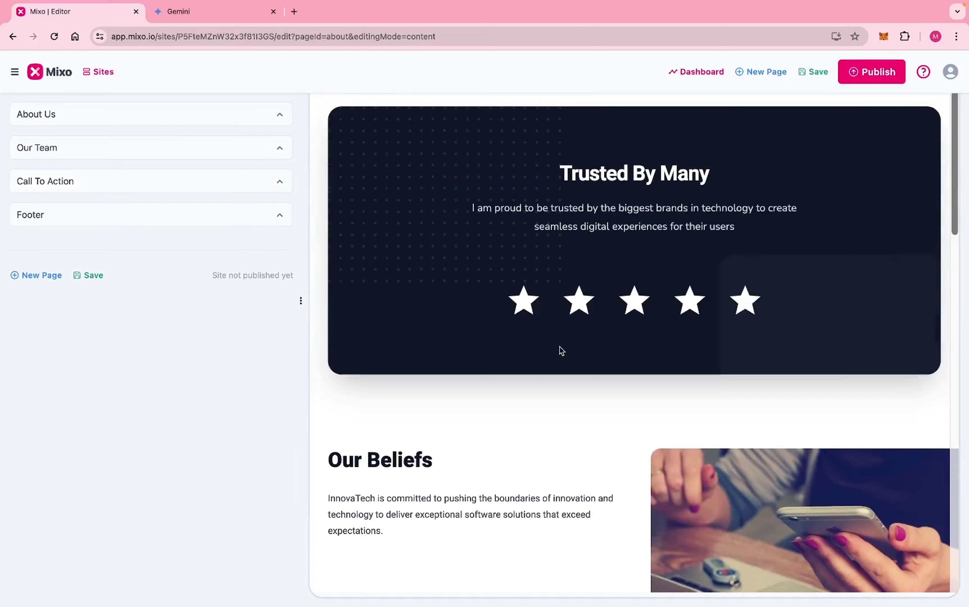
{"action": "scroll", "coordinate": [562, 350], "scroll_direction": "up", "scroll_amount": 15}
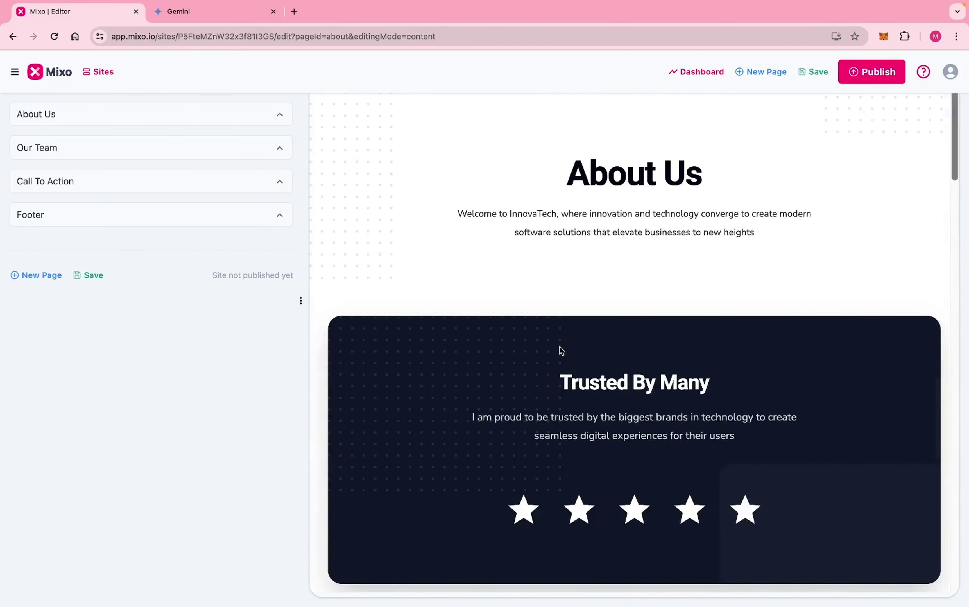
{"action": "scroll", "coordinate": [562, 350], "scroll_direction": "down", "scroll_amount": 20}
{"action": "scroll", "coordinate": [562, 350], "scroll_direction": "up", "scroll_amount": 20}
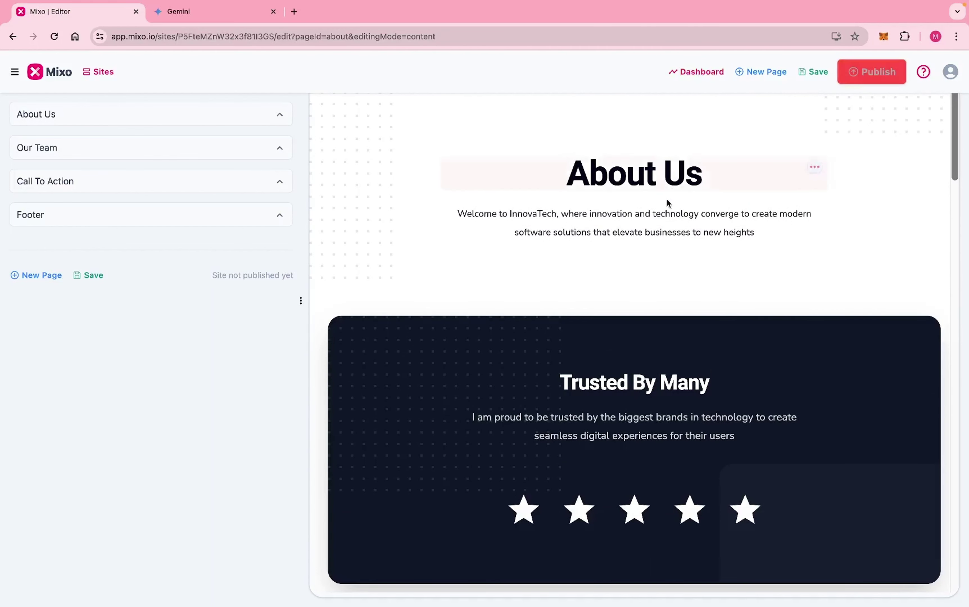
{"action": "scroll", "coordinate": [663, 208], "scroll_direction": "up", "scroll_amount": 5}
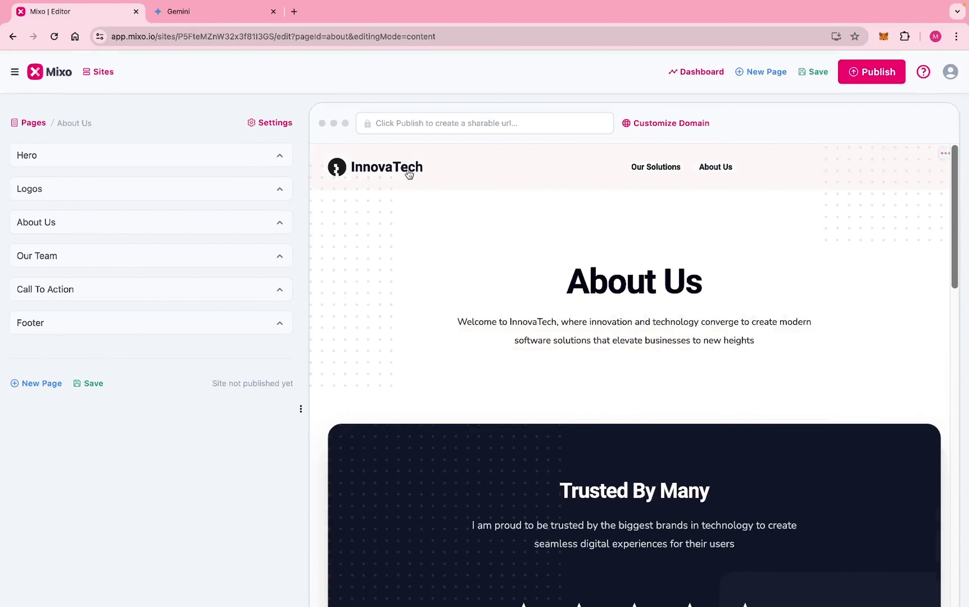
Open the InnovaTech Homepage from its logo and browse down from the 'Innovative Software Solutions' hero.
{"action": "left_click", "coordinate": [409, 173]}
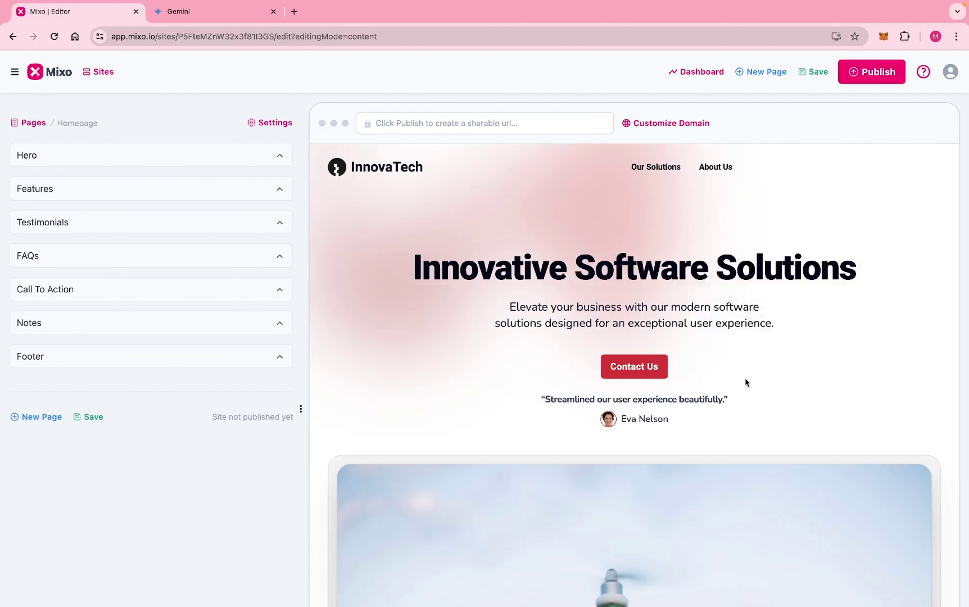
{"action": "scroll", "coordinate": [747, 366], "scroll_direction": "down", "scroll_amount": 10}
{"action": "scroll", "coordinate": [748, 367], "scroll_direction": "down", "scroll_amount": 15}
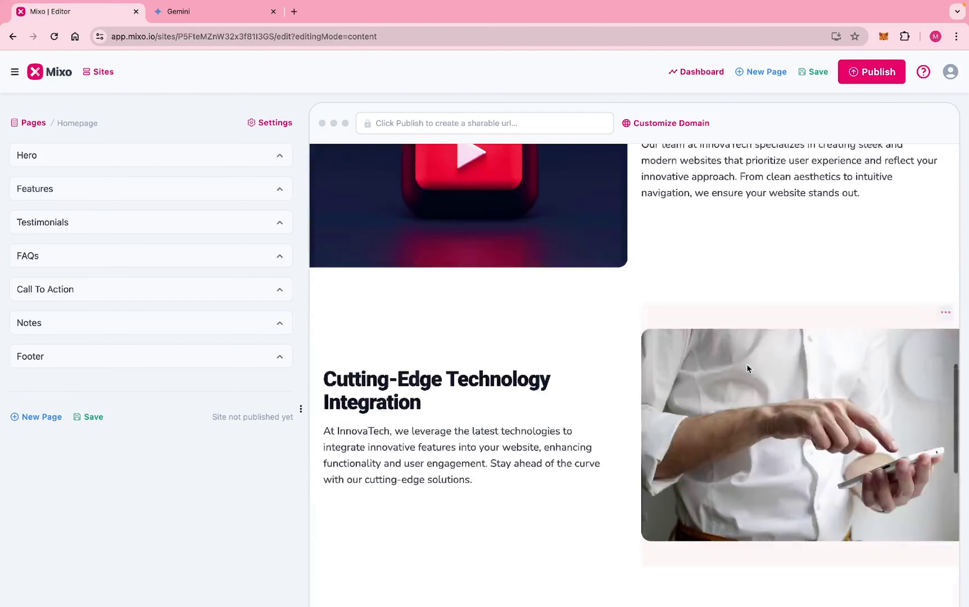
{"action": "scroll", "coordinate": [748, 367], "scroll_direction": "up", "scroll_amount": 15}
{"action": "scroll", "coordinate": [748, 369], "scroll_direction": "up", "scroll_amount": 10}
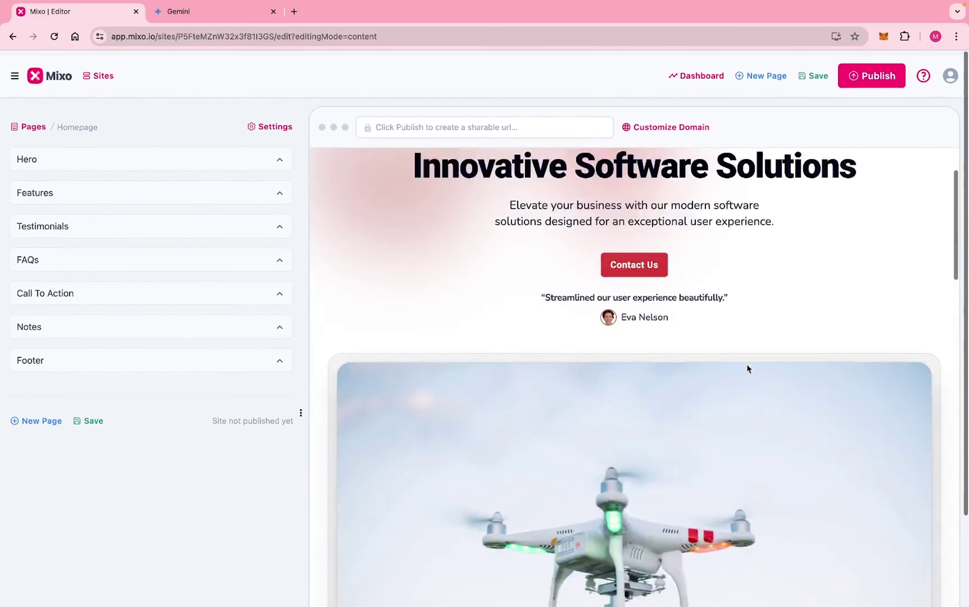